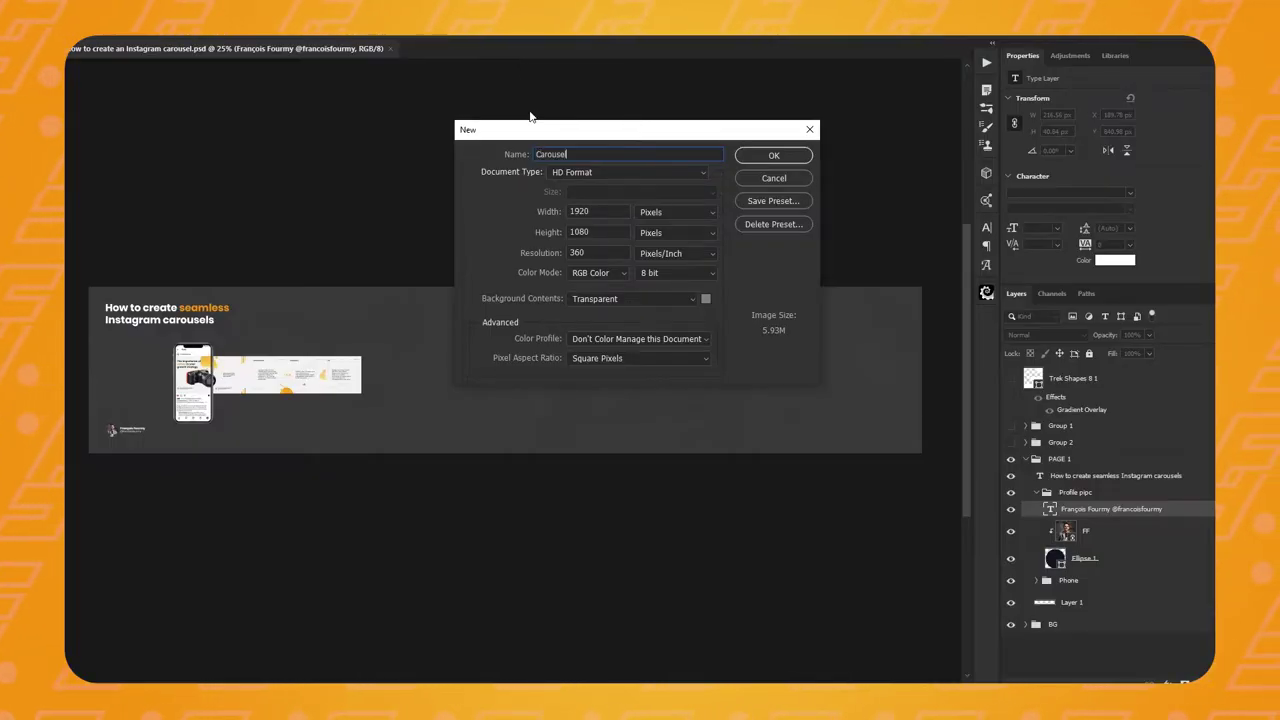
Finish the Carousel document settings (5400×1080 px, 360 ppi, transparent background) and create it
key(Tab)
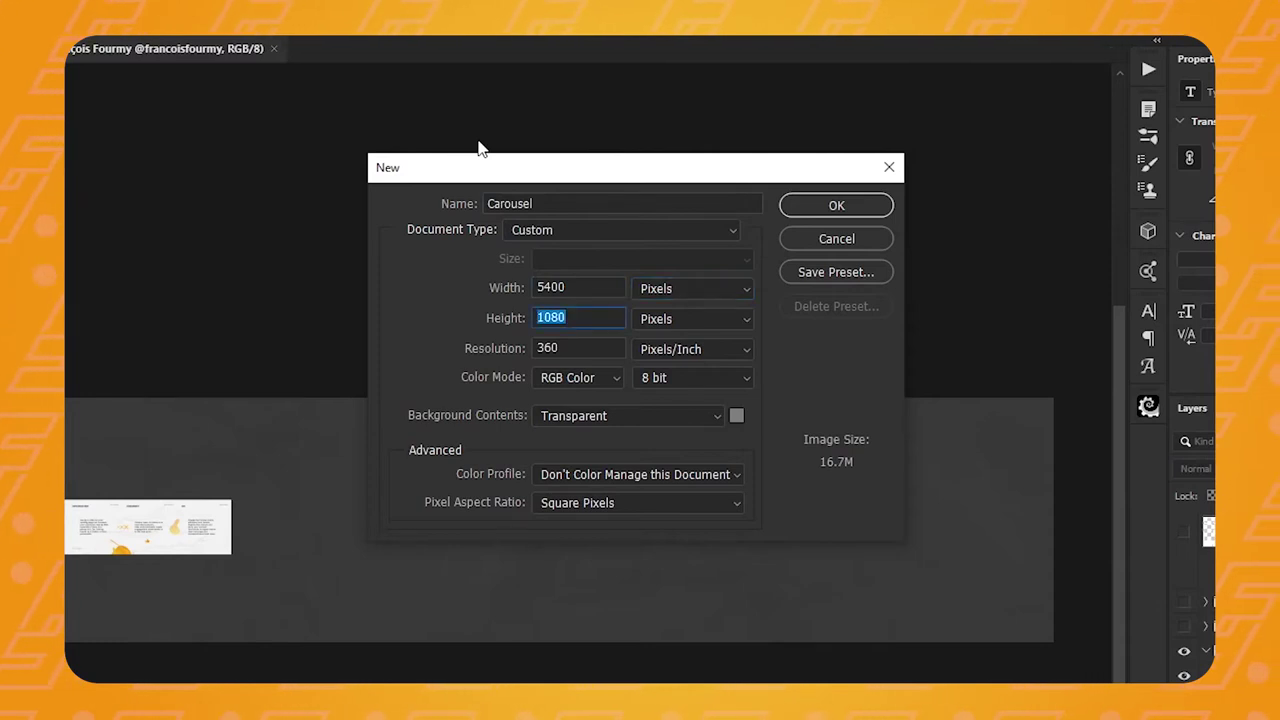
click(836, 205)
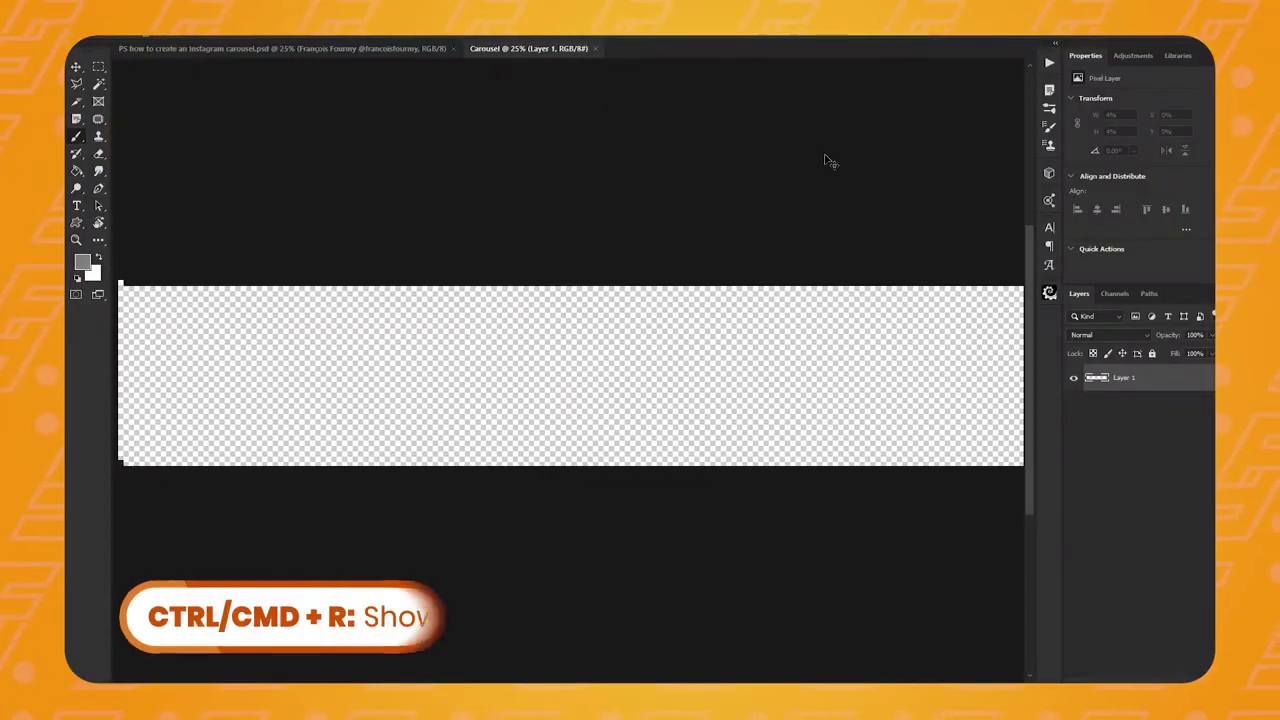
Show the rulers and switch their units from percent to pixels
key(ctrl+r)
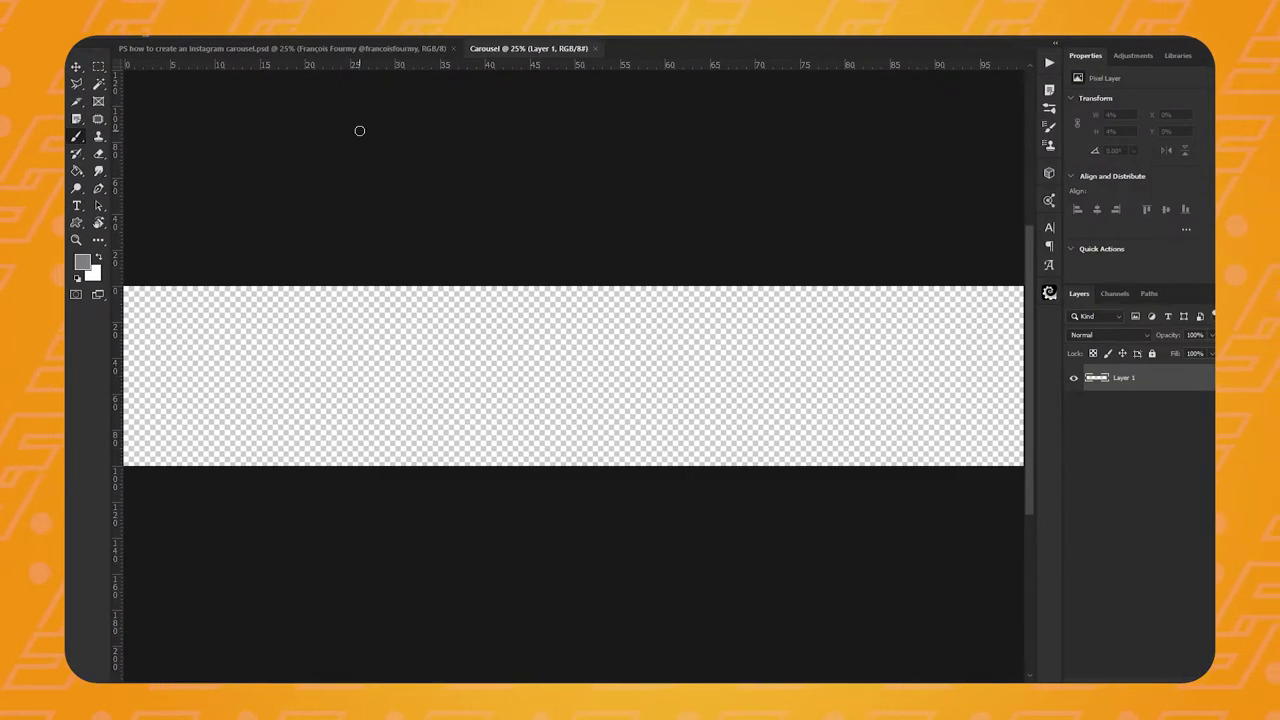
right_click(443, 66)
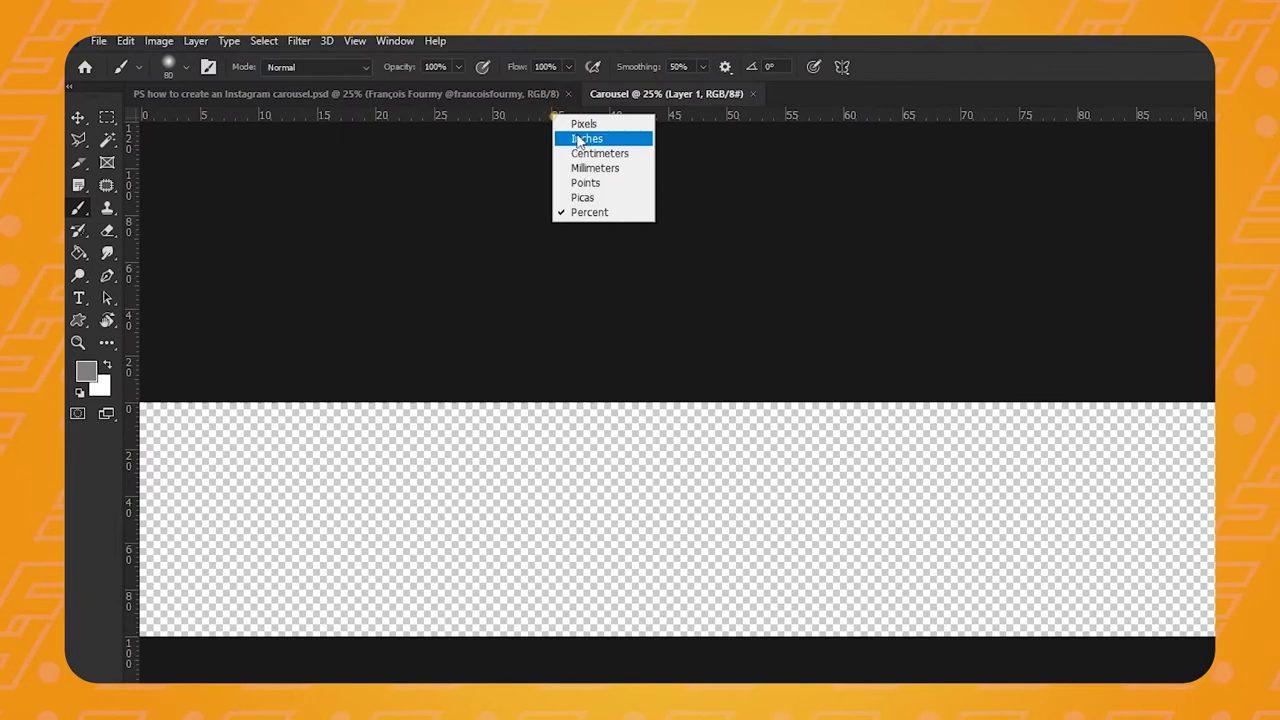
click(590, 124)
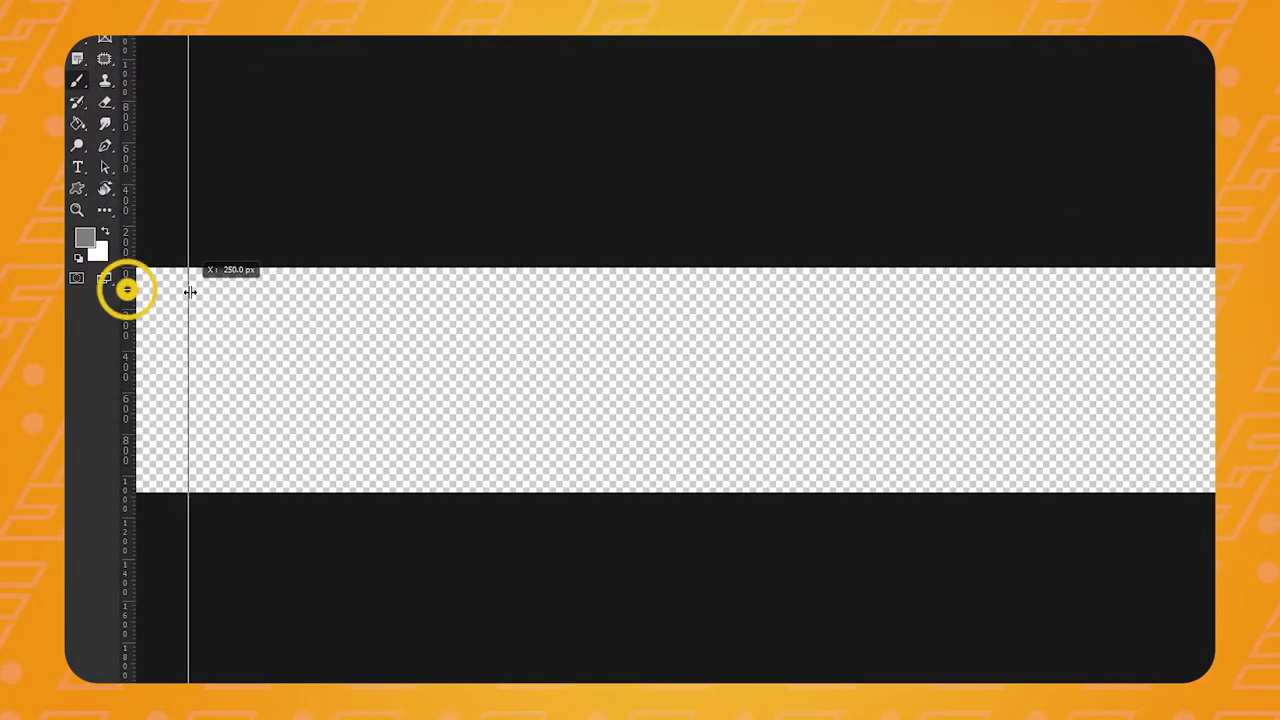
Make guides visible and place the first vertical guide at 1080 px
drag(123, 286, 187, 305)
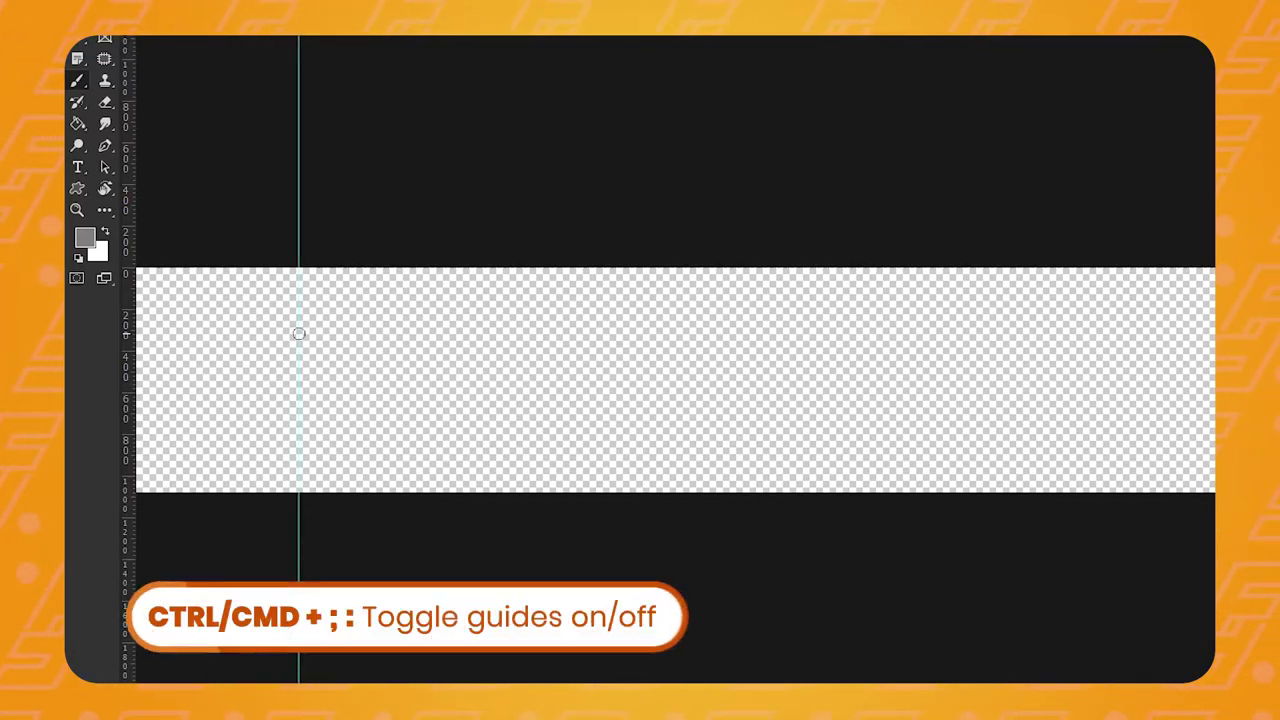
key(ctrl+semicolon)
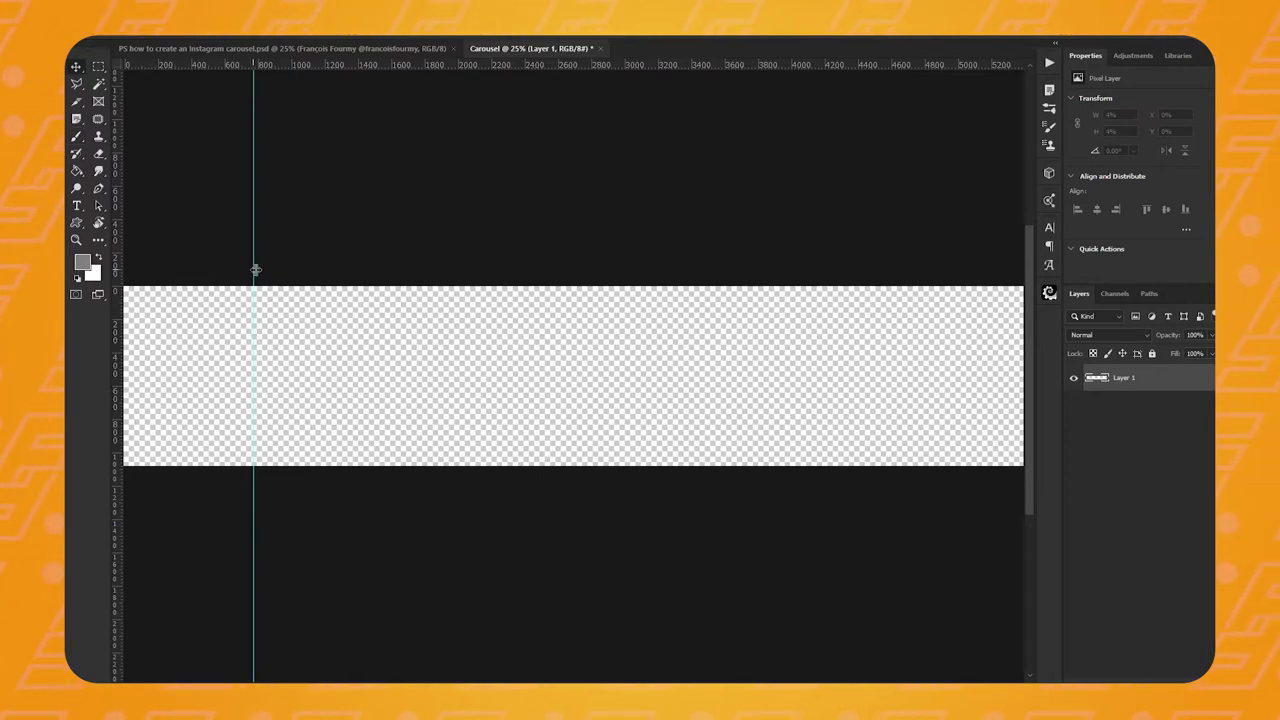
drag(256, 270, 297, 254)
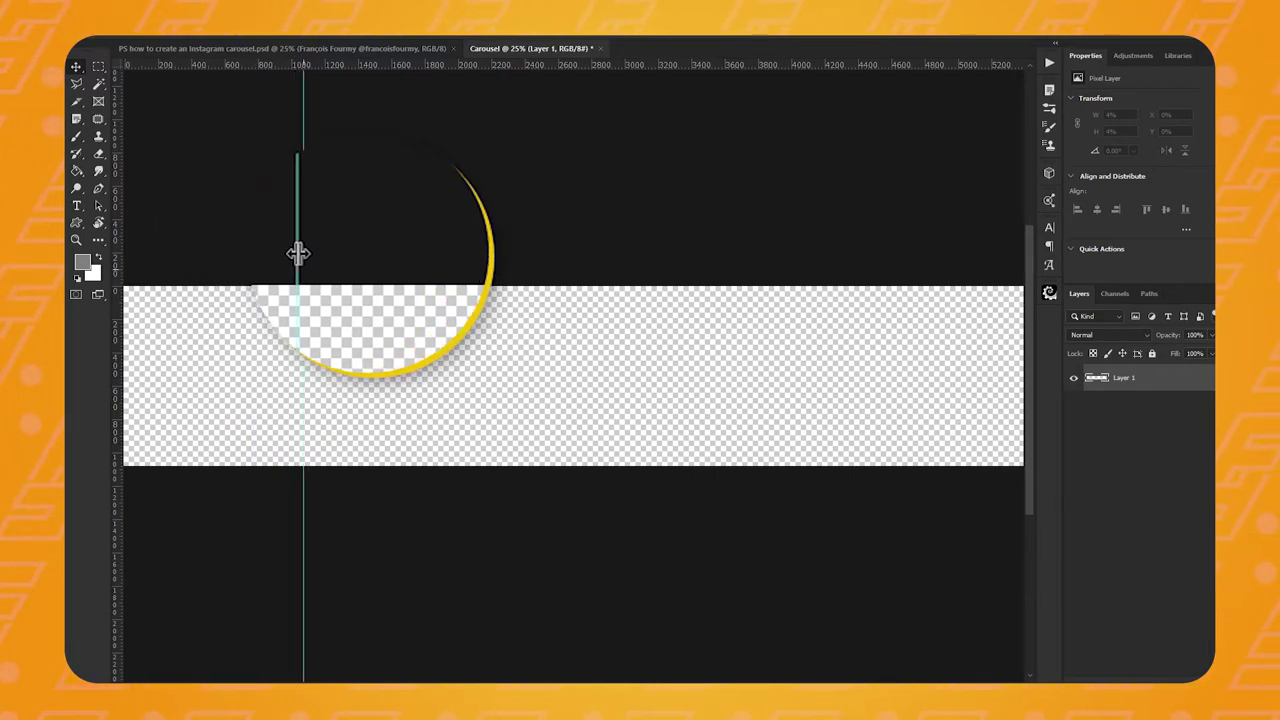
scroll(313, 323, up, 1)
scroll(313, 323, up, 2)
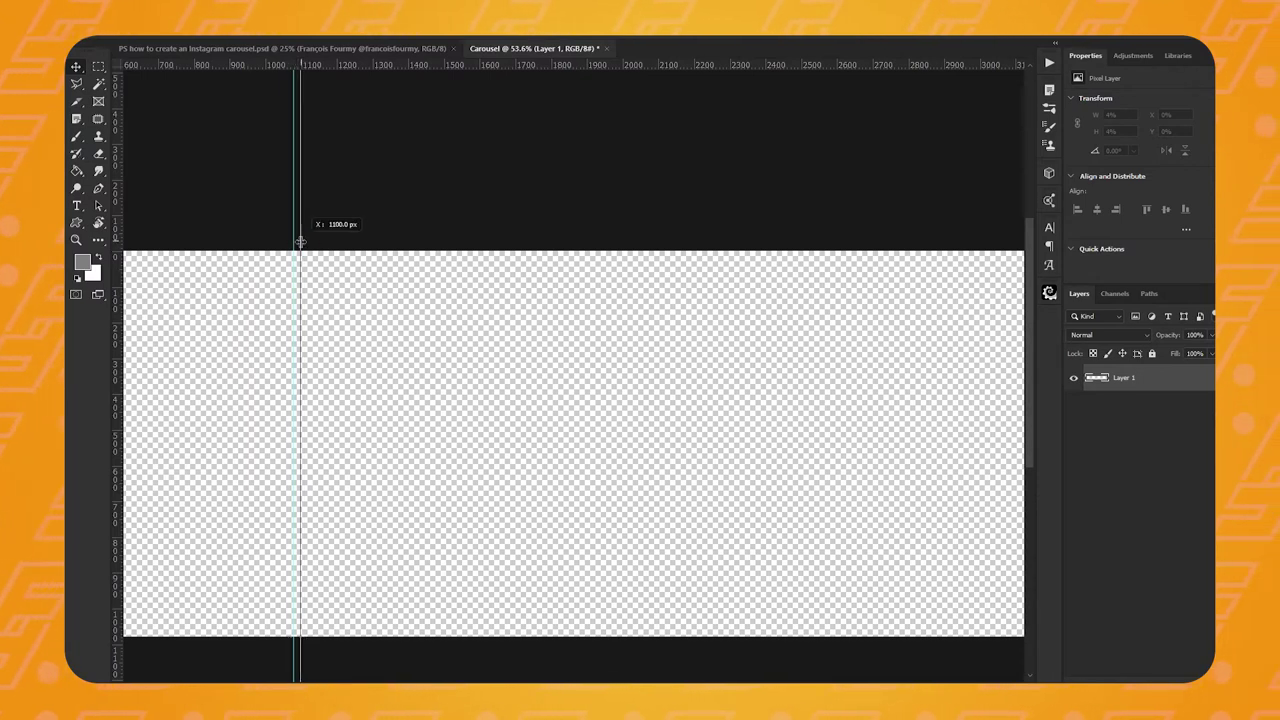
scroll(295, 242, down, 3)
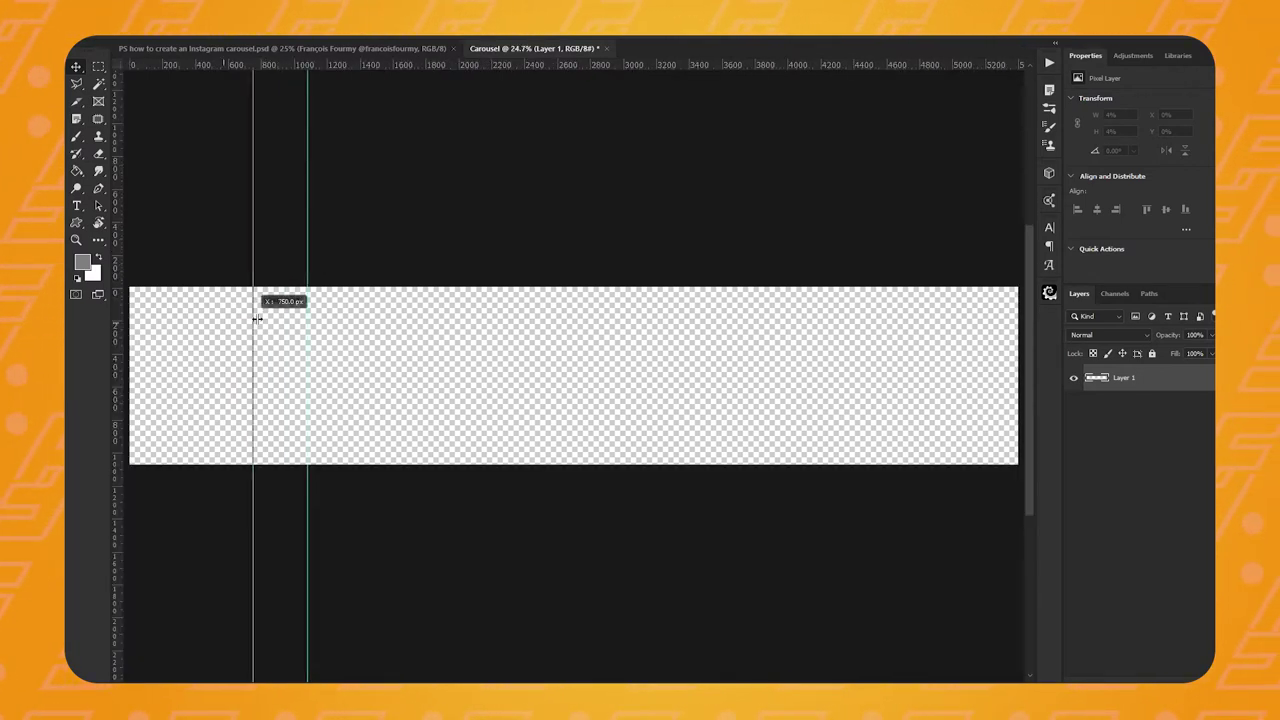
Place the remaining vertical guides at 2160 px and onward to about 4320 px
drag(483, 317, 484, 322)
scroll(482, 370, up, 3)
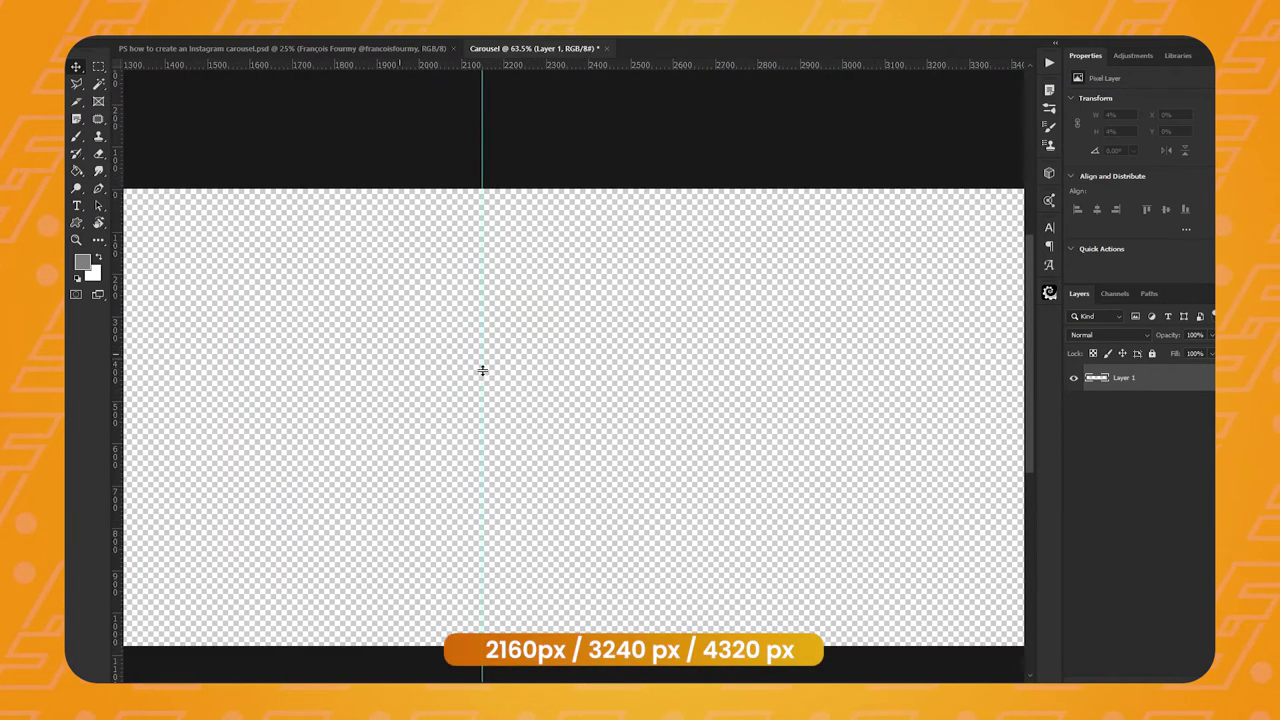
drag(485, 369, 485, 369)
scroll(135, 378, right, 5)
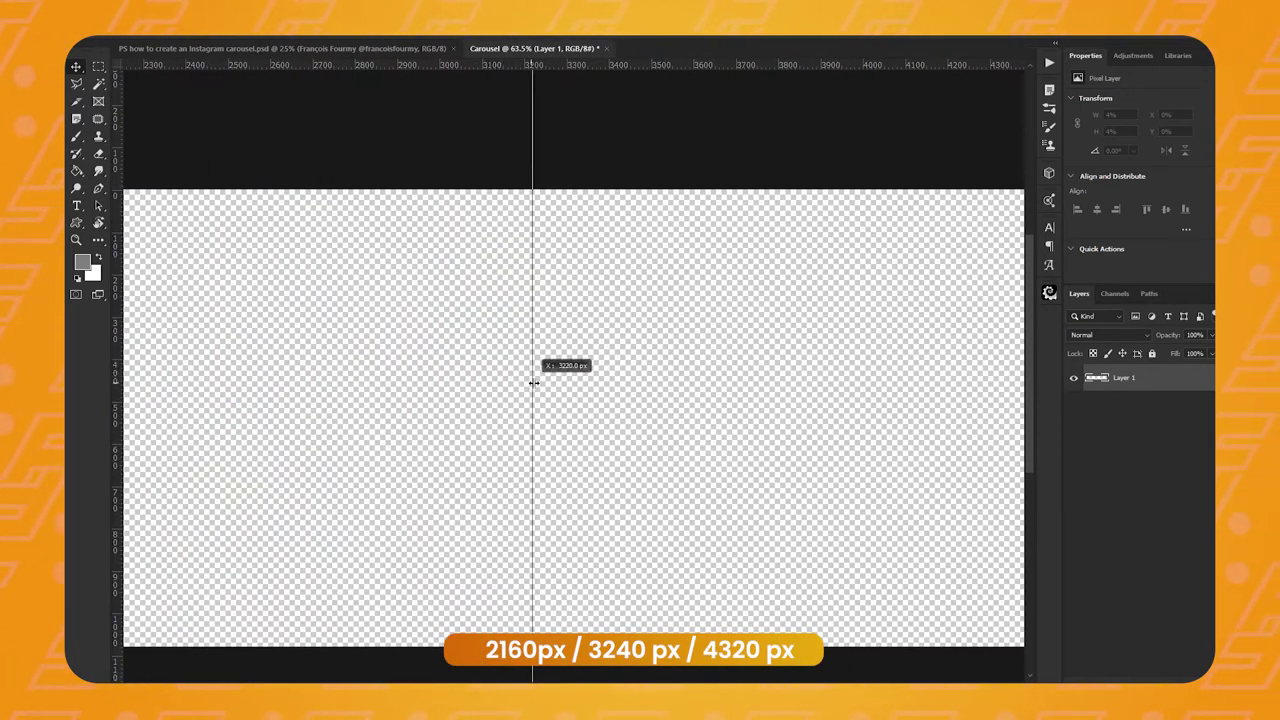
scroll(540, 383, right, 5)
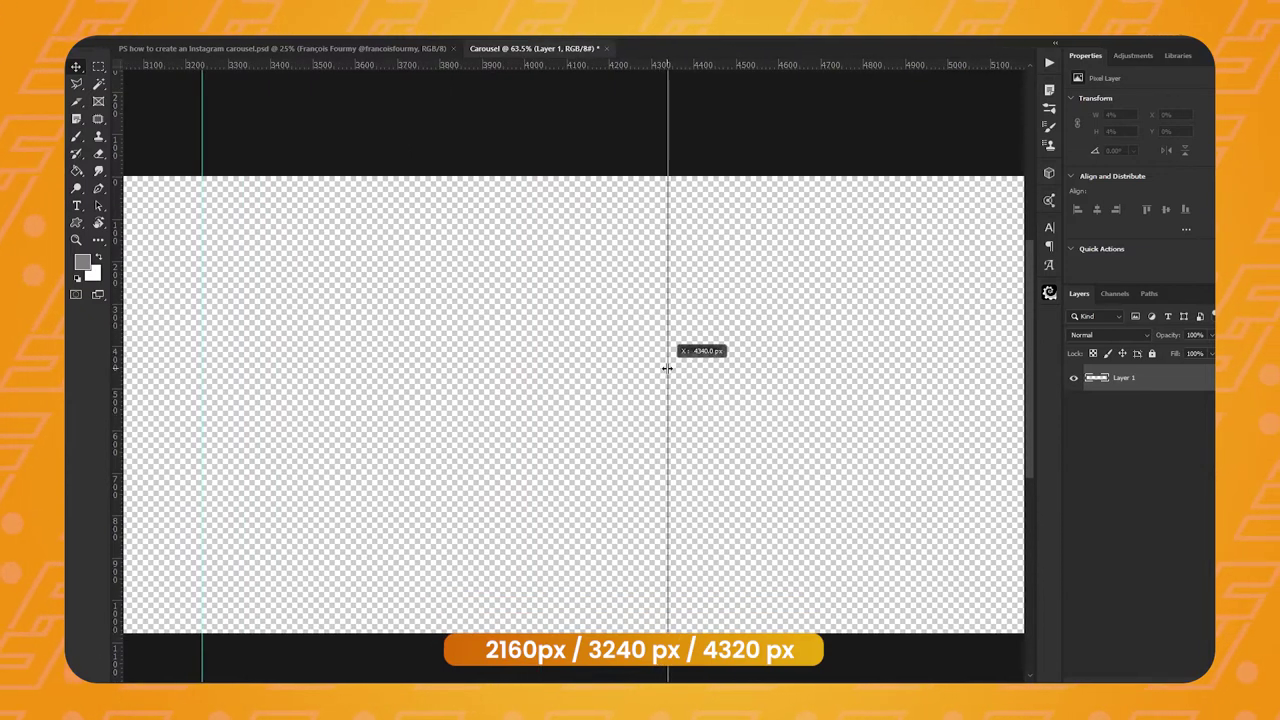
drag(666, 368, 667, 368)
scroll(559, 384, down, 2)
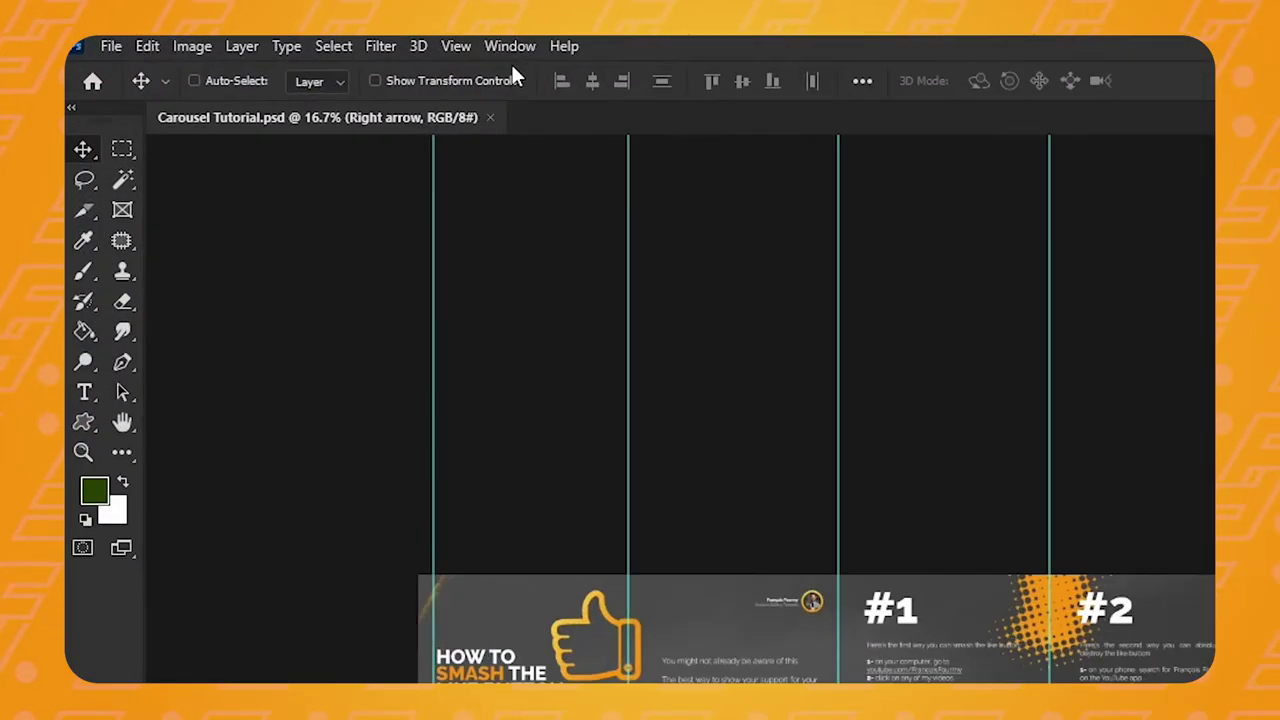
Toggle snapping to guides, then pick the Slice Tool from the Crop tool group
click(456, 46)
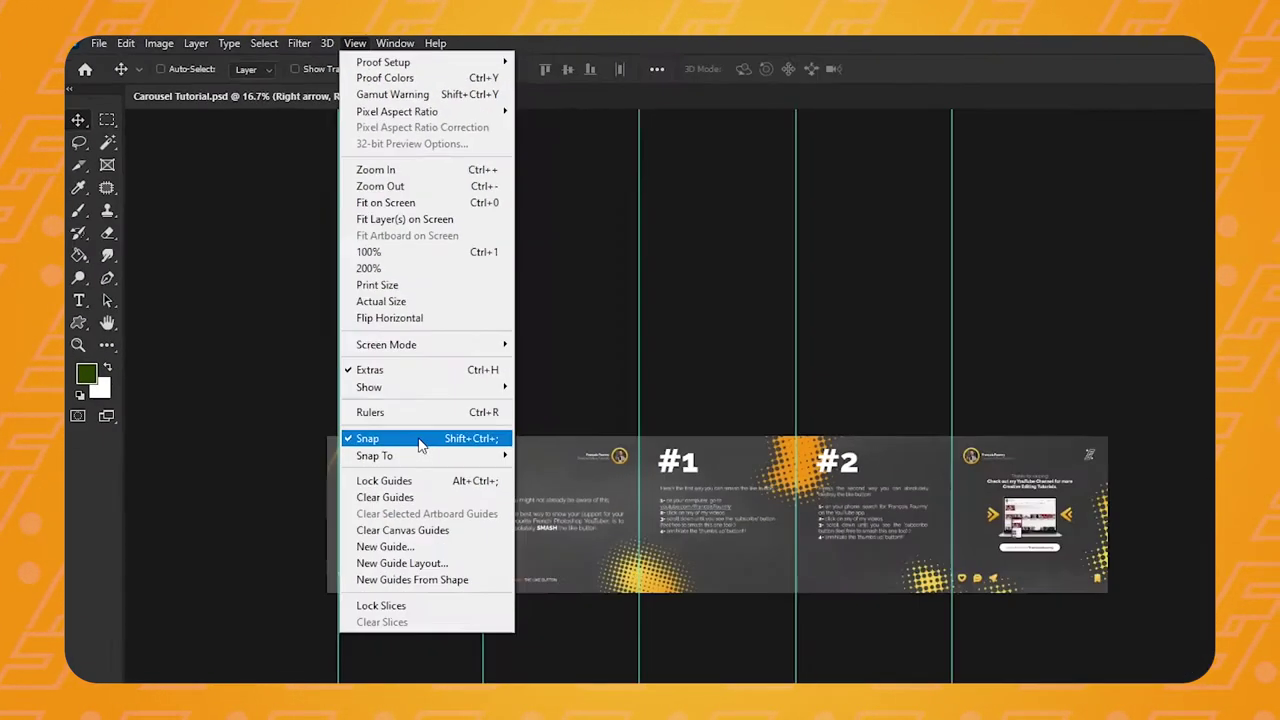
click(520, 580)
key(c)
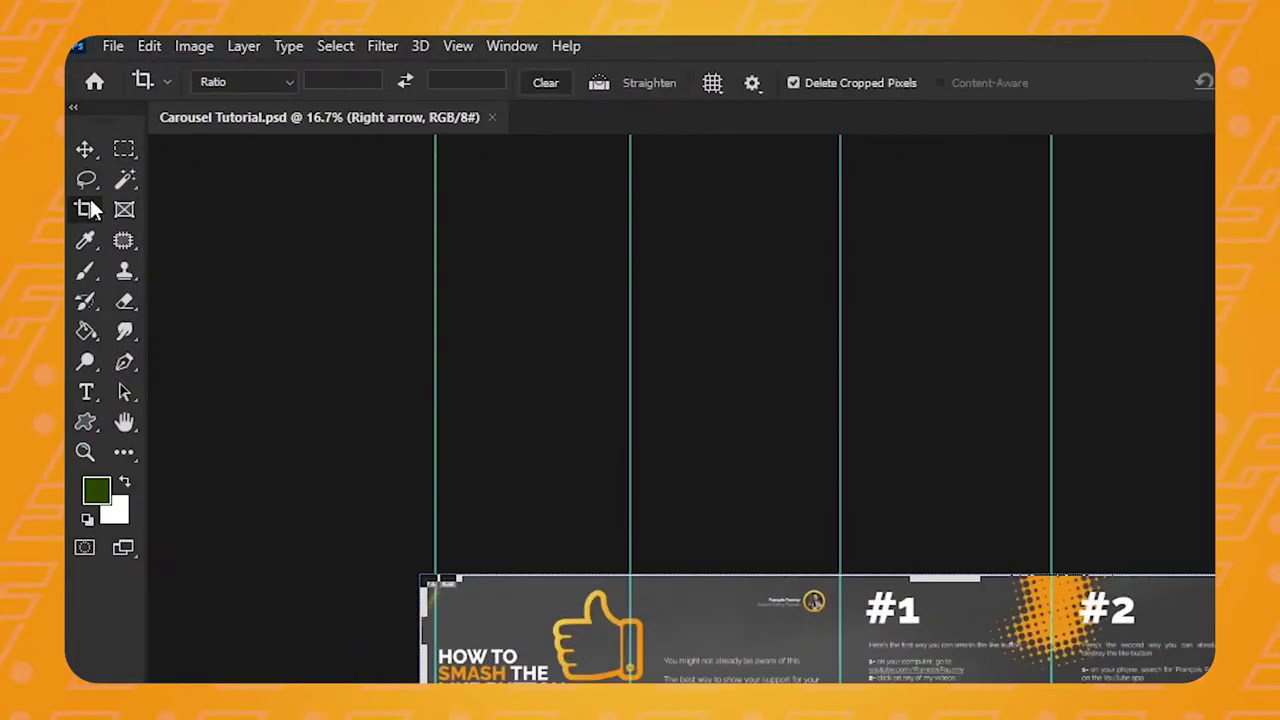
click(87, 210)
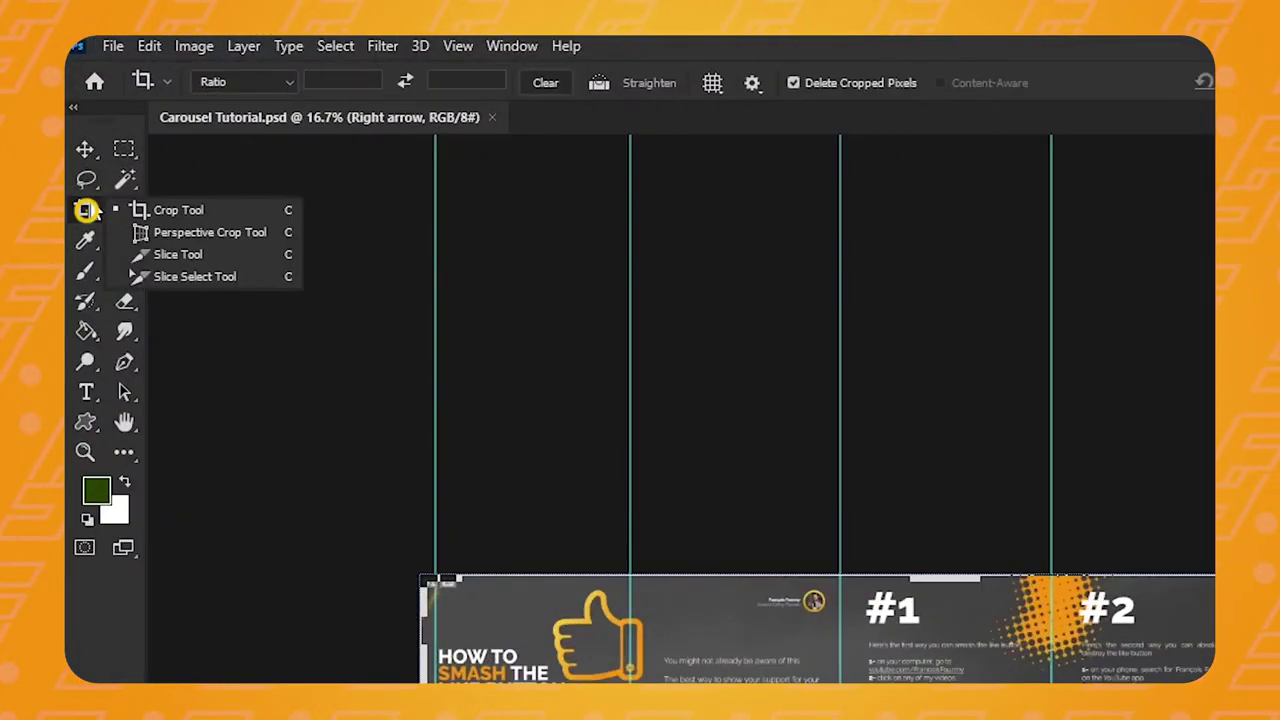
click(165, 254)
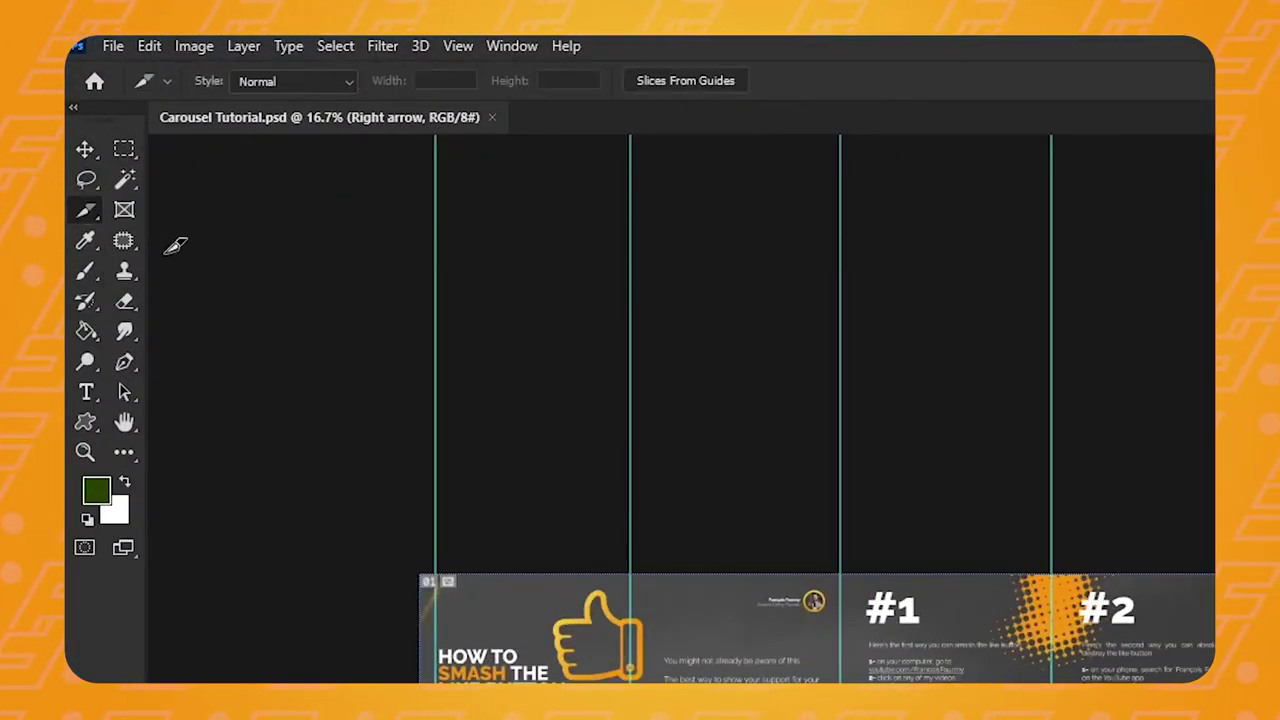
Draw five slices across the canvas, one over each section between the guides
key(ctrl+plus)
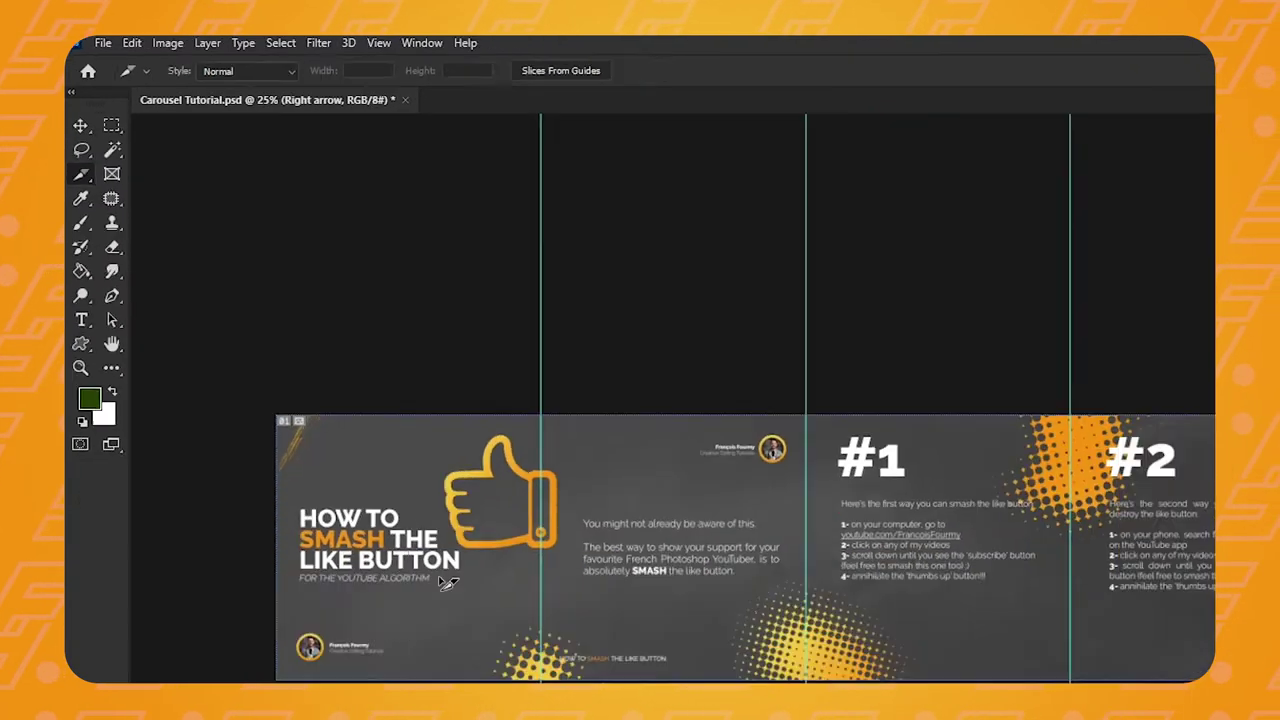
key(ctrl+plus)
drag(608, 265, 695, 384)
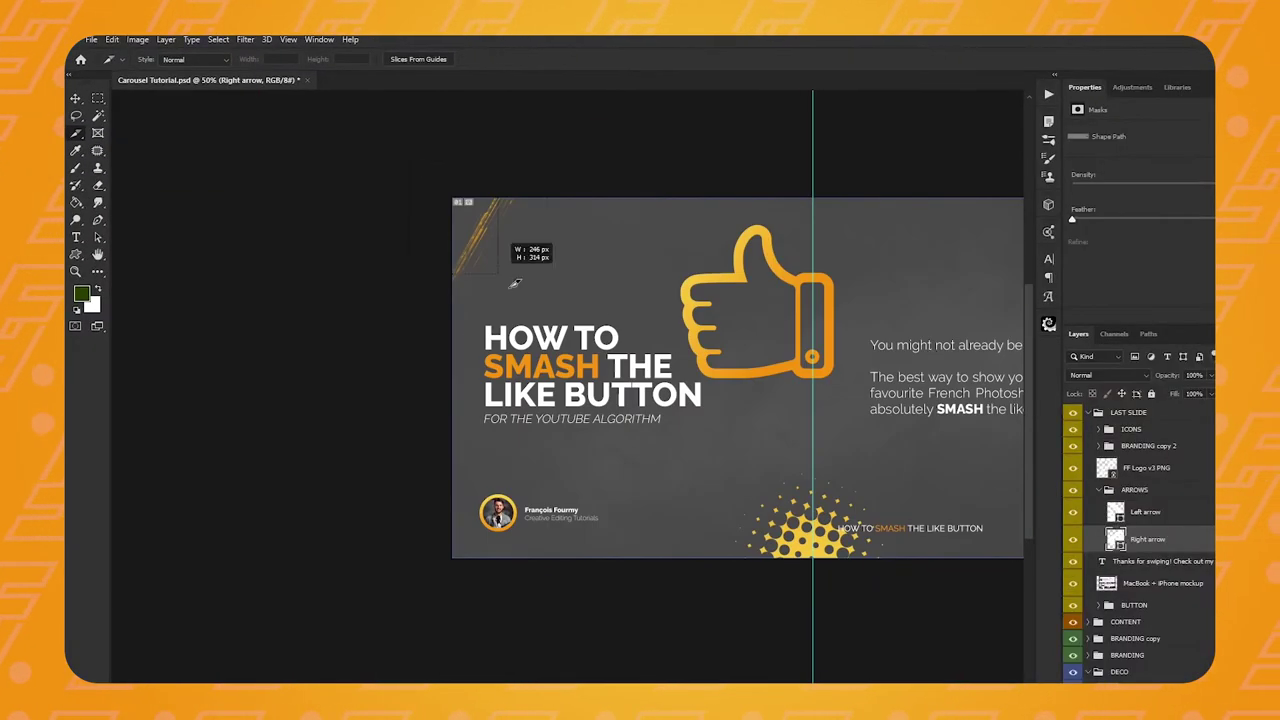
scroll(818, 567, right, 5)
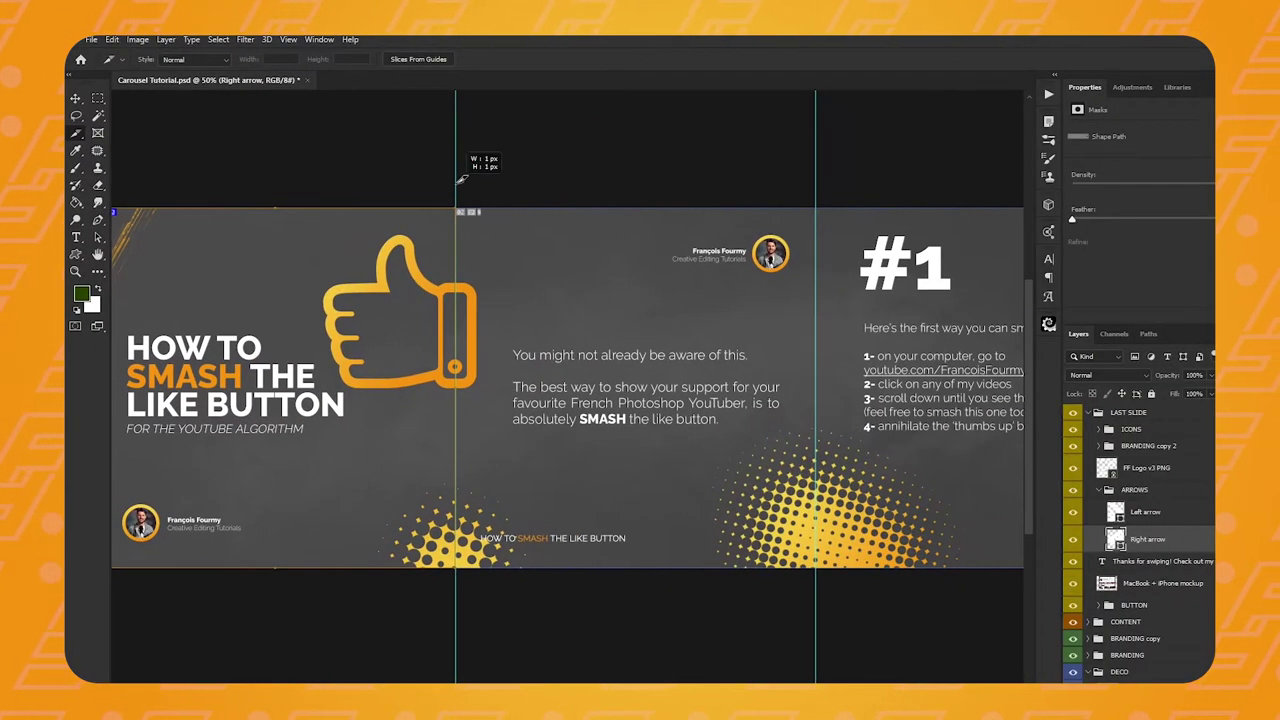
drag(457, 172, 815, 600)
scroll(815, 600, right, 5)
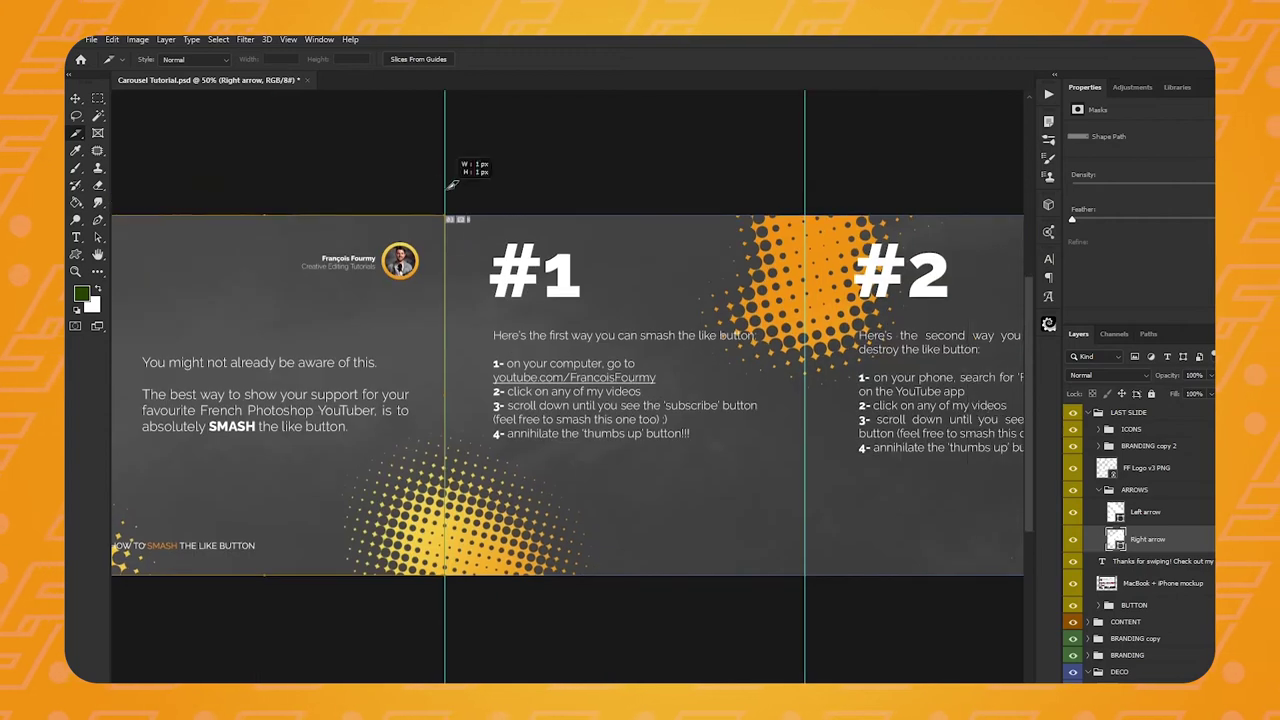
drag(446, 172, 812, 588)
scroll(812, 588, right, 5)
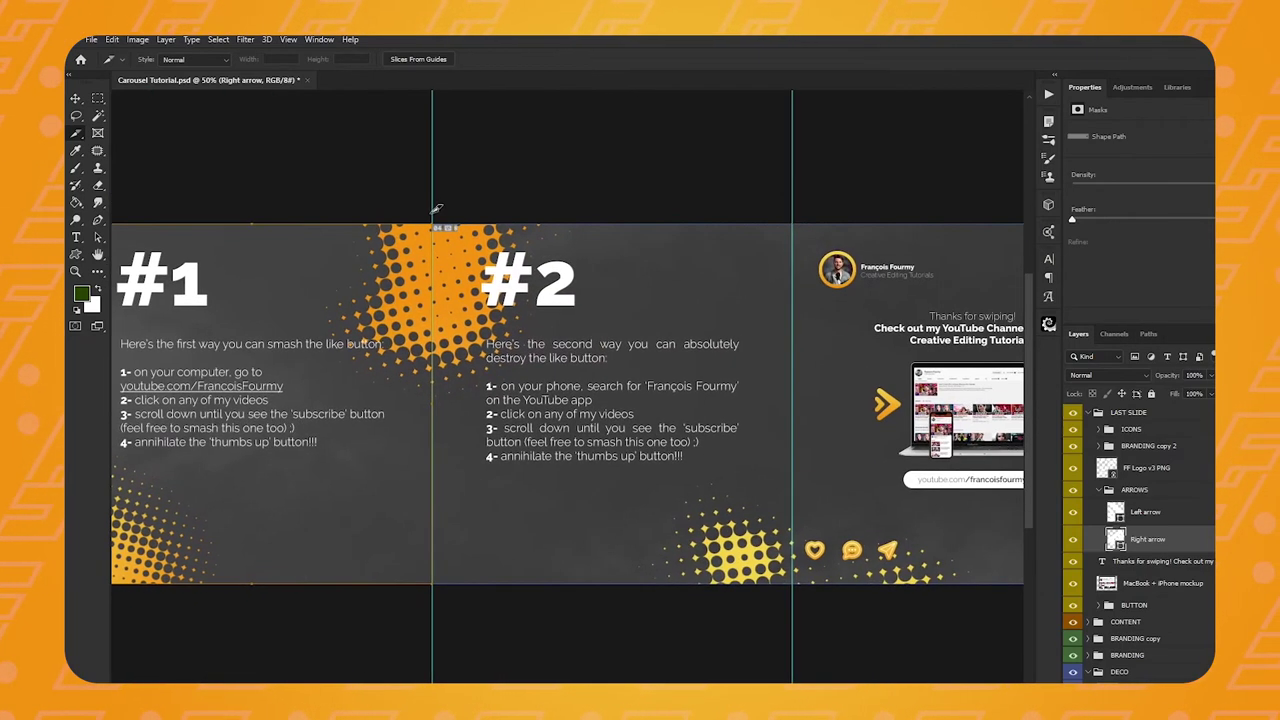
drag(434, 209, 481, 290)
scroll(795, 588, right, 5)
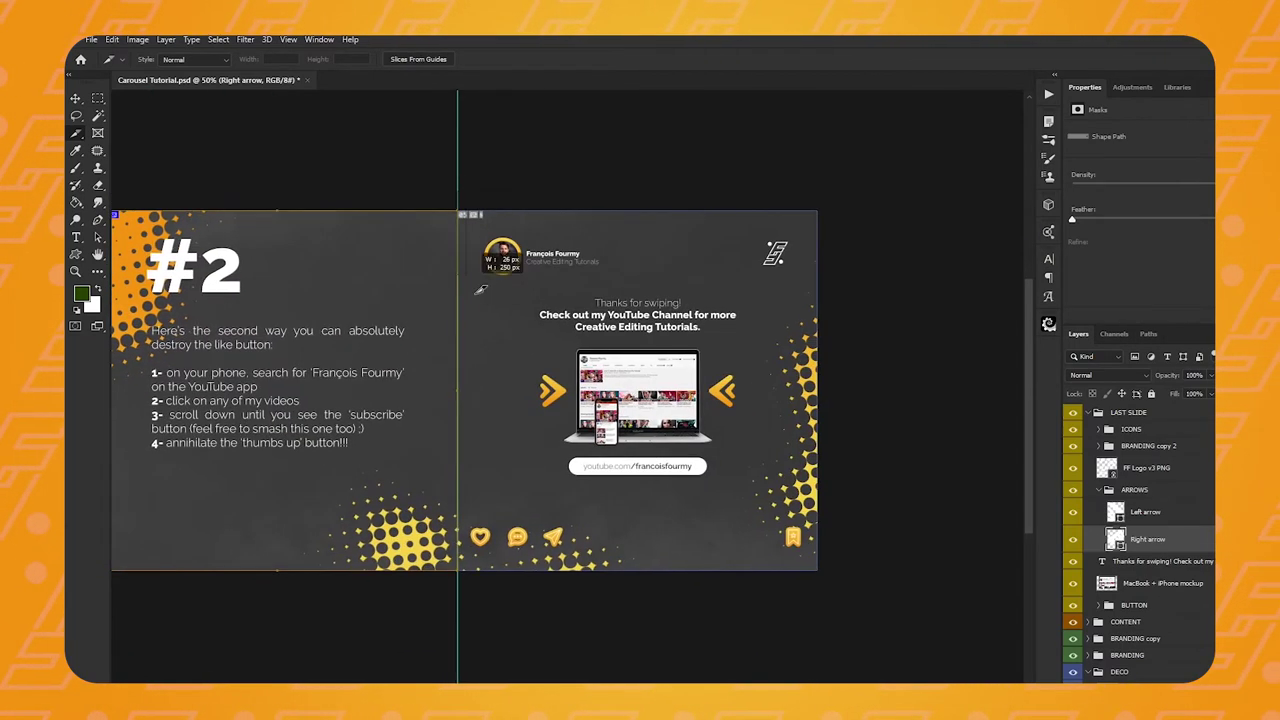
drag(828, 565, 828, 565)
scroll(791, 514, down, 3)
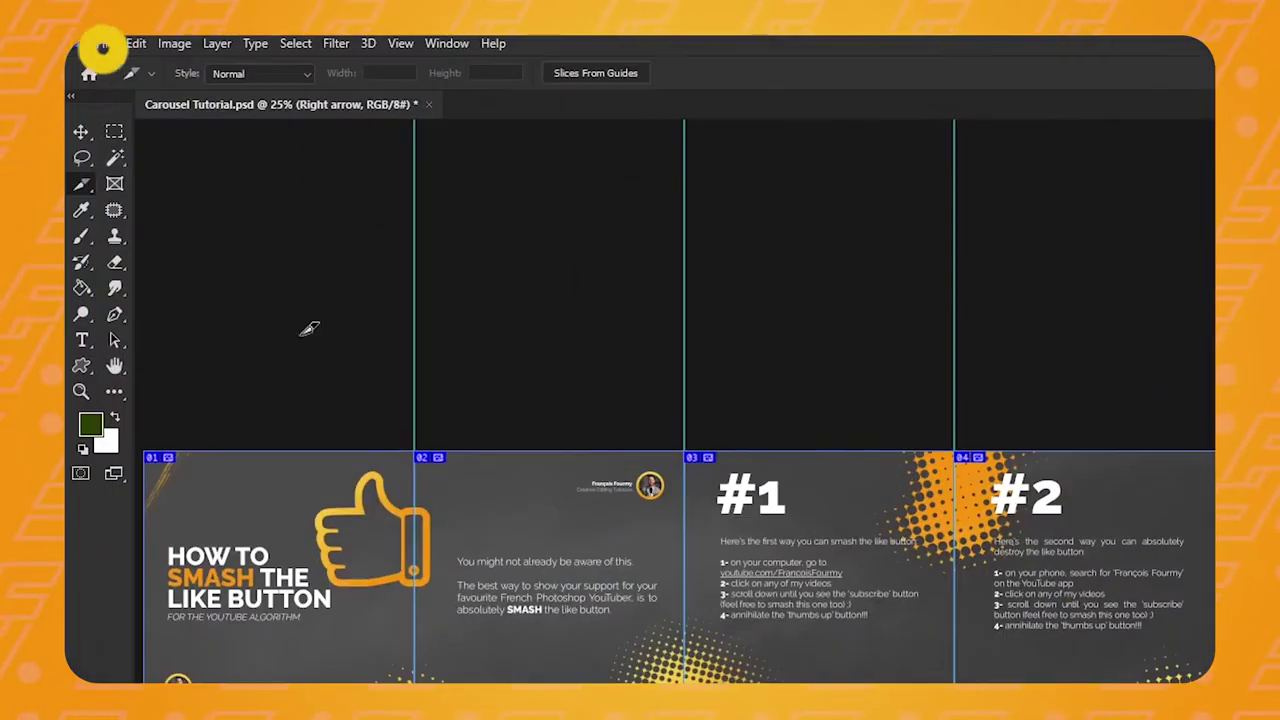
Open File > Export > Save for Web (Legacy) with the JPEG Maximum preset at 5400 × 1080
click(101, 44)
mouse_move(277, 334)
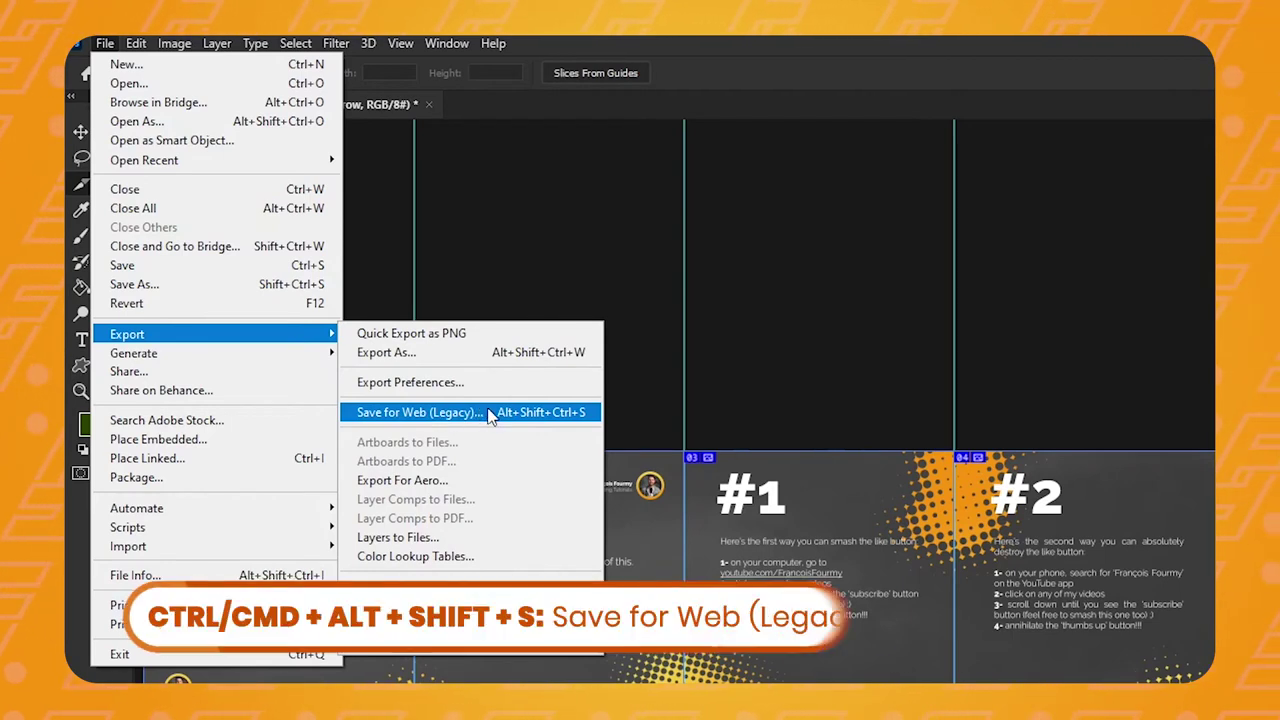
click(490, 415)
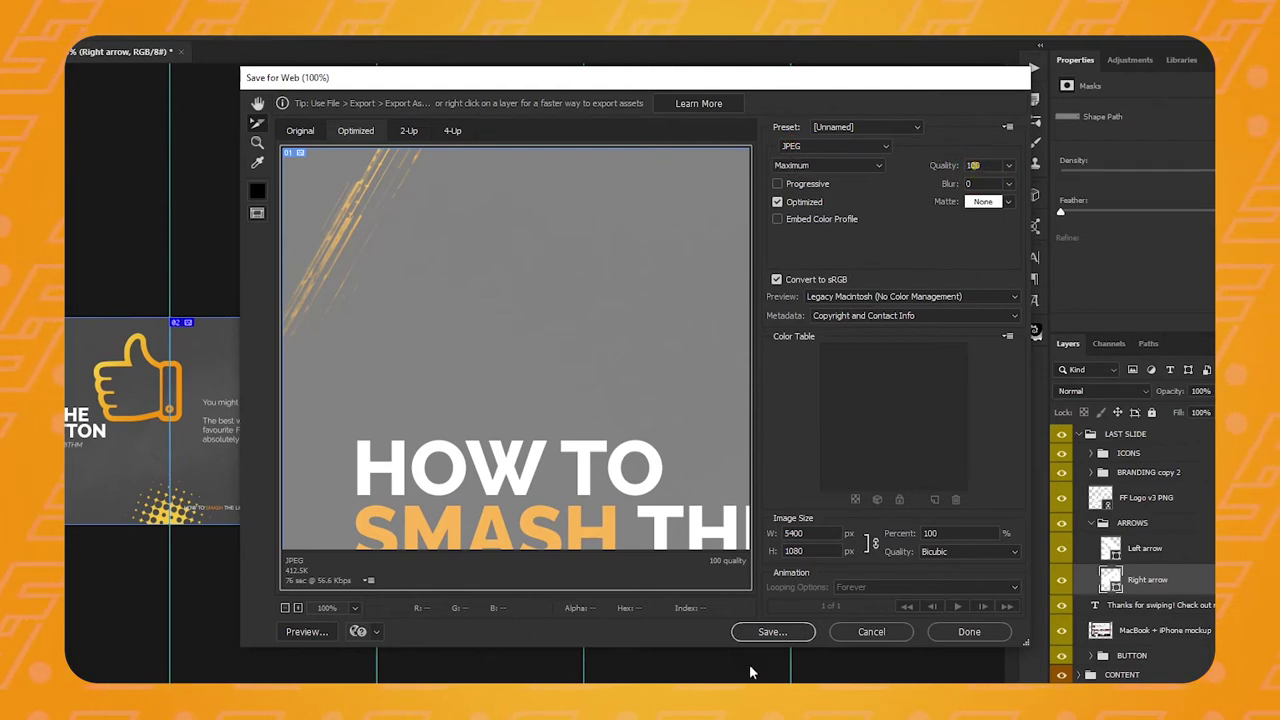
Save the export as 'Tutorial' in the Renders folder with Slices set to All Slices
click(773, 631)
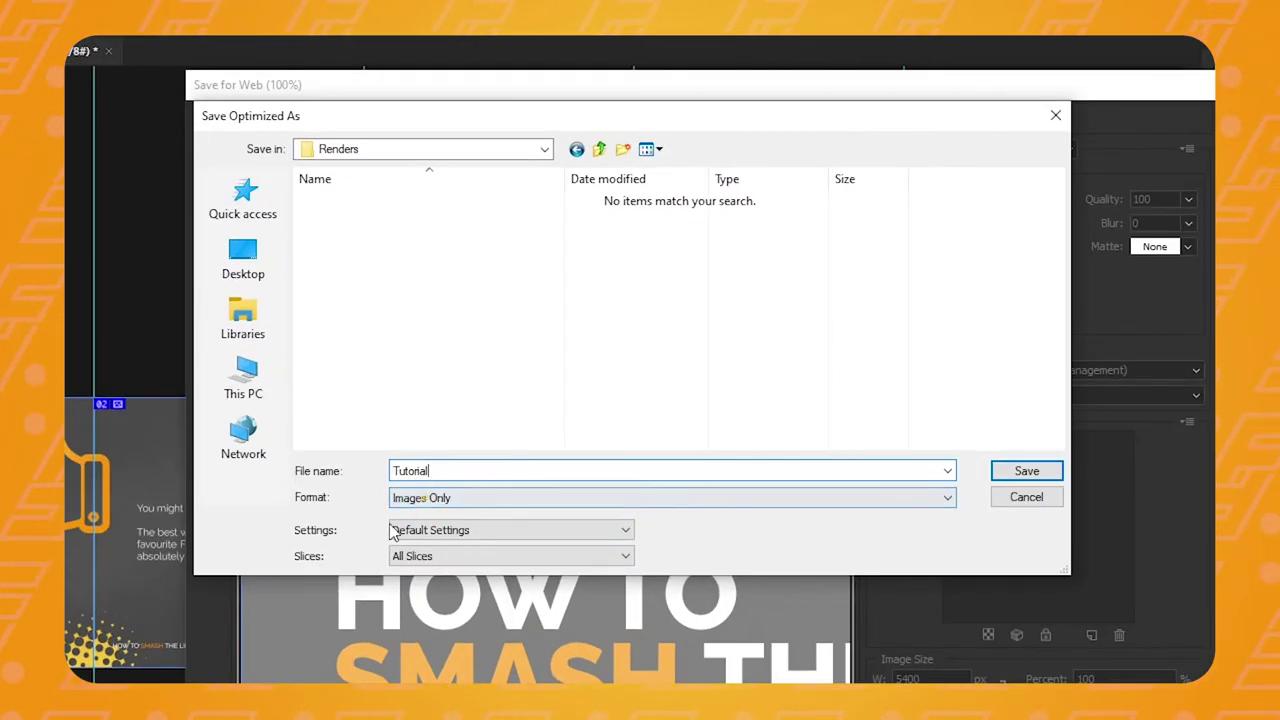
click(410, 557)
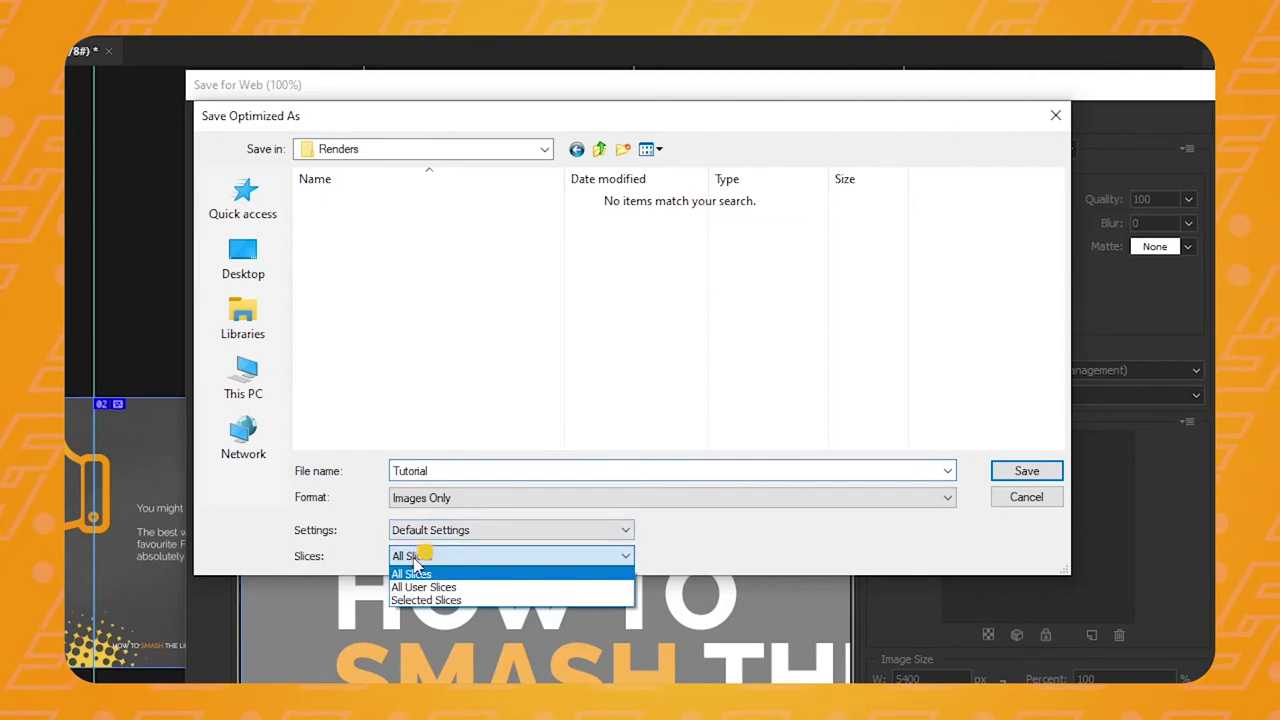
click(421, 576)
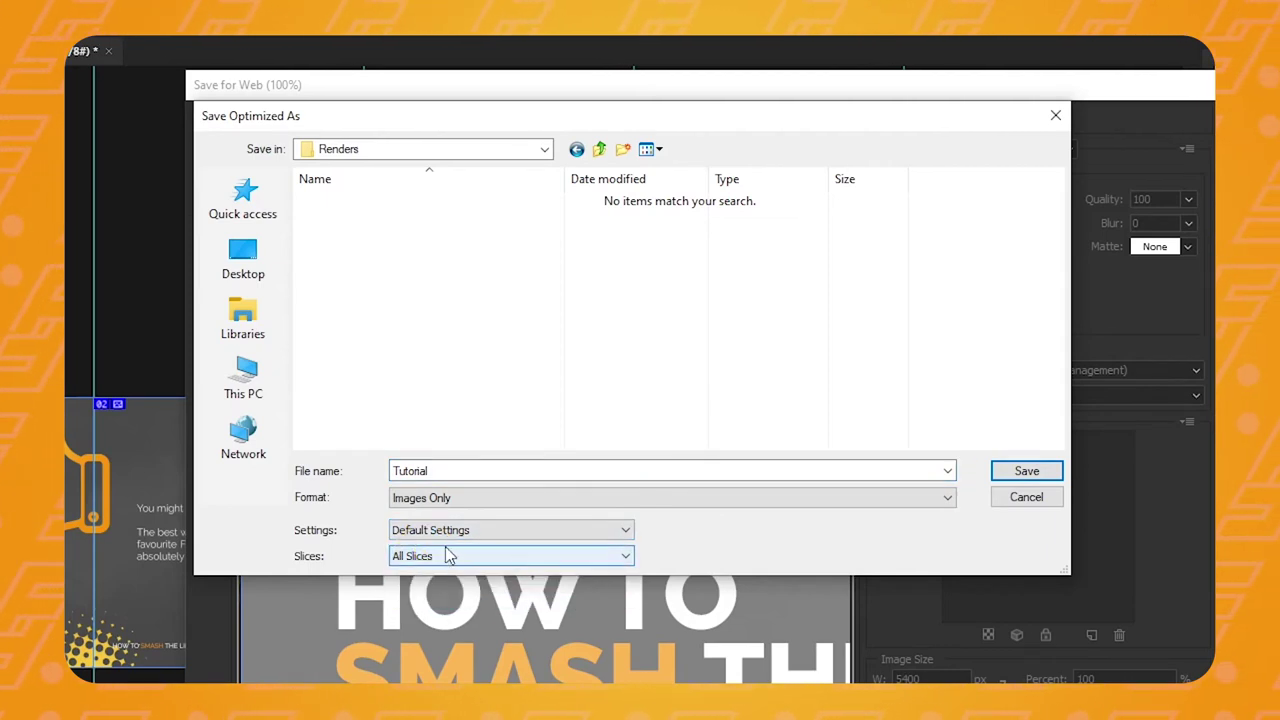
click(1018, 478)
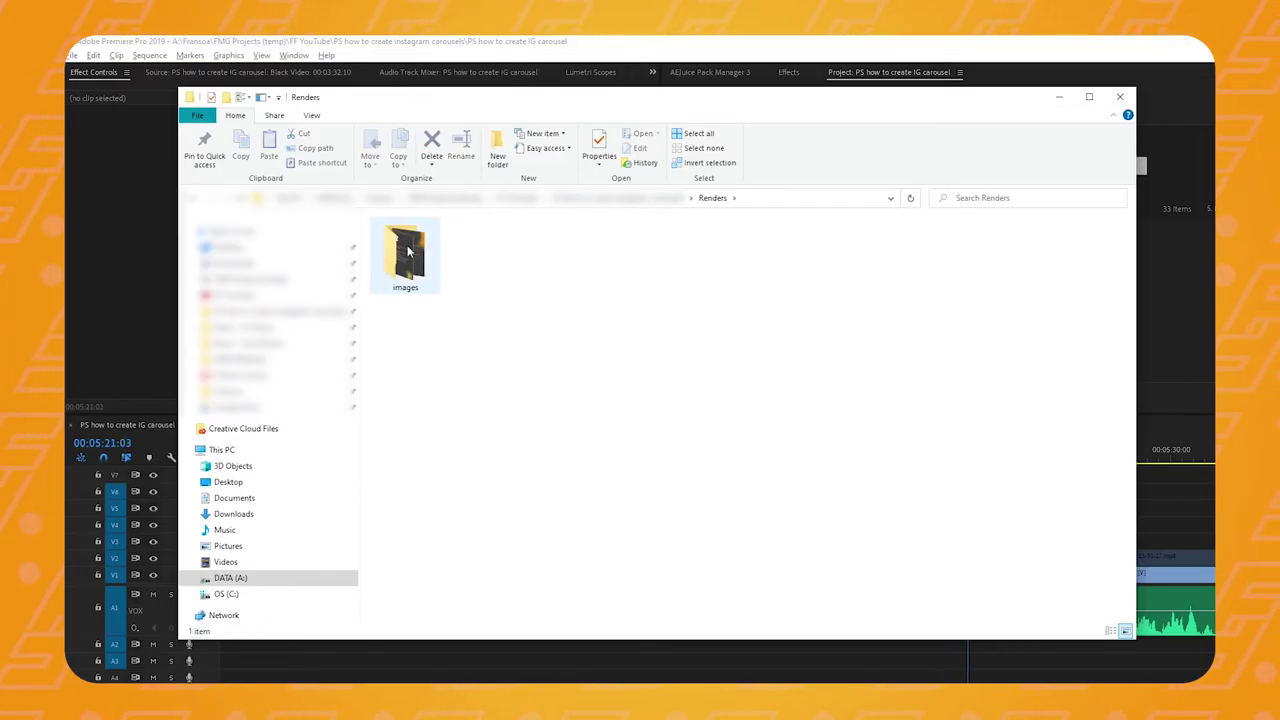
Open the images folder and preview Tutorial_01, stepping on to the next 1080×1080 slide
double_click(408, 250)
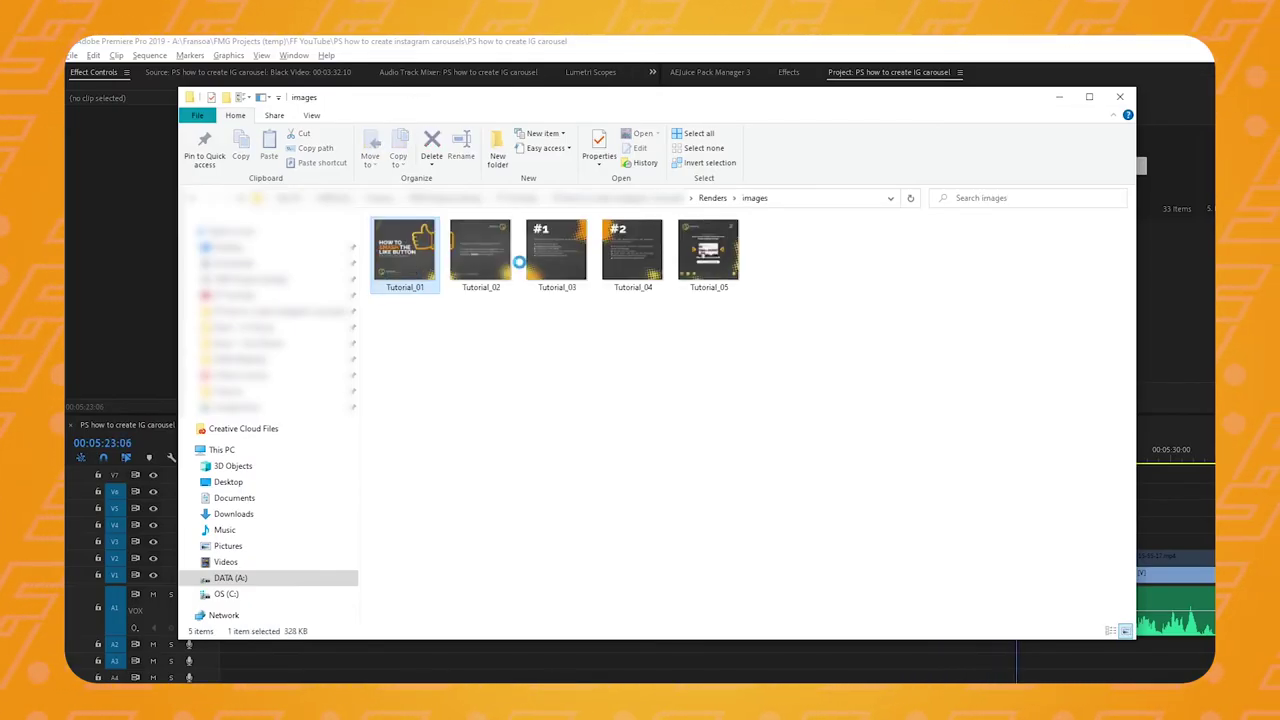
key(space)
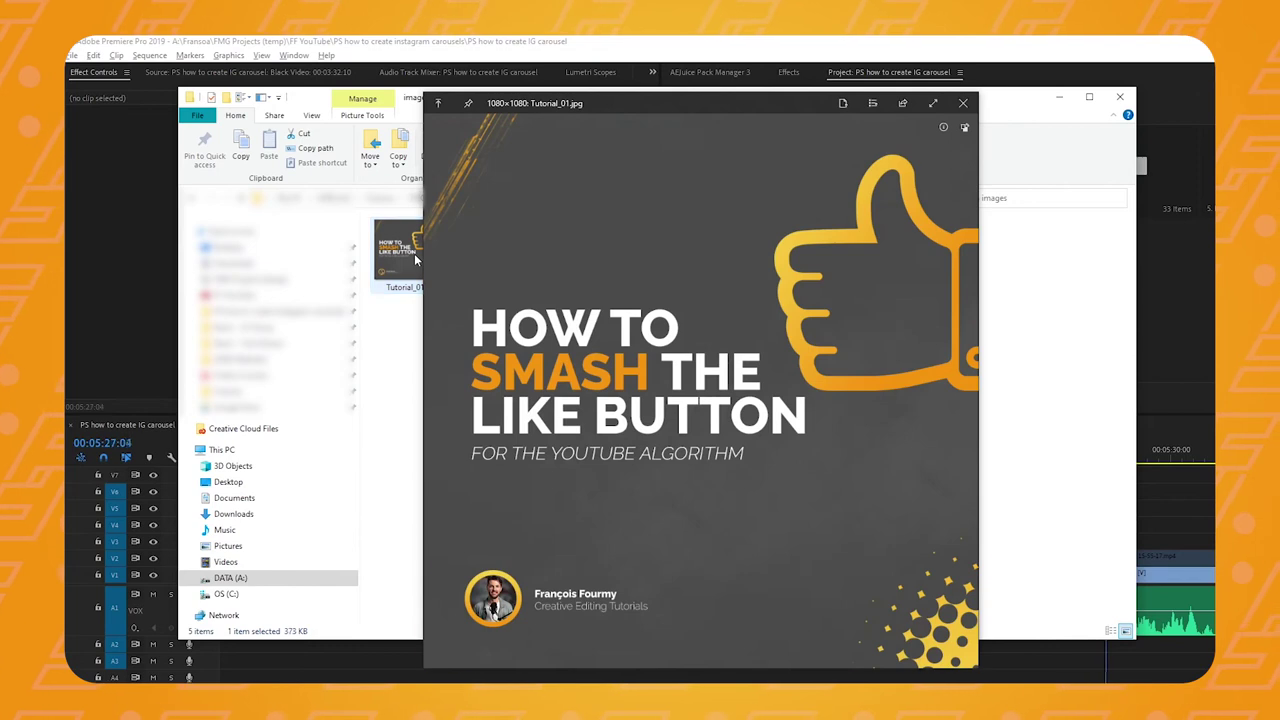
key(Right)
key(Right)
key(Right)
key(Right)
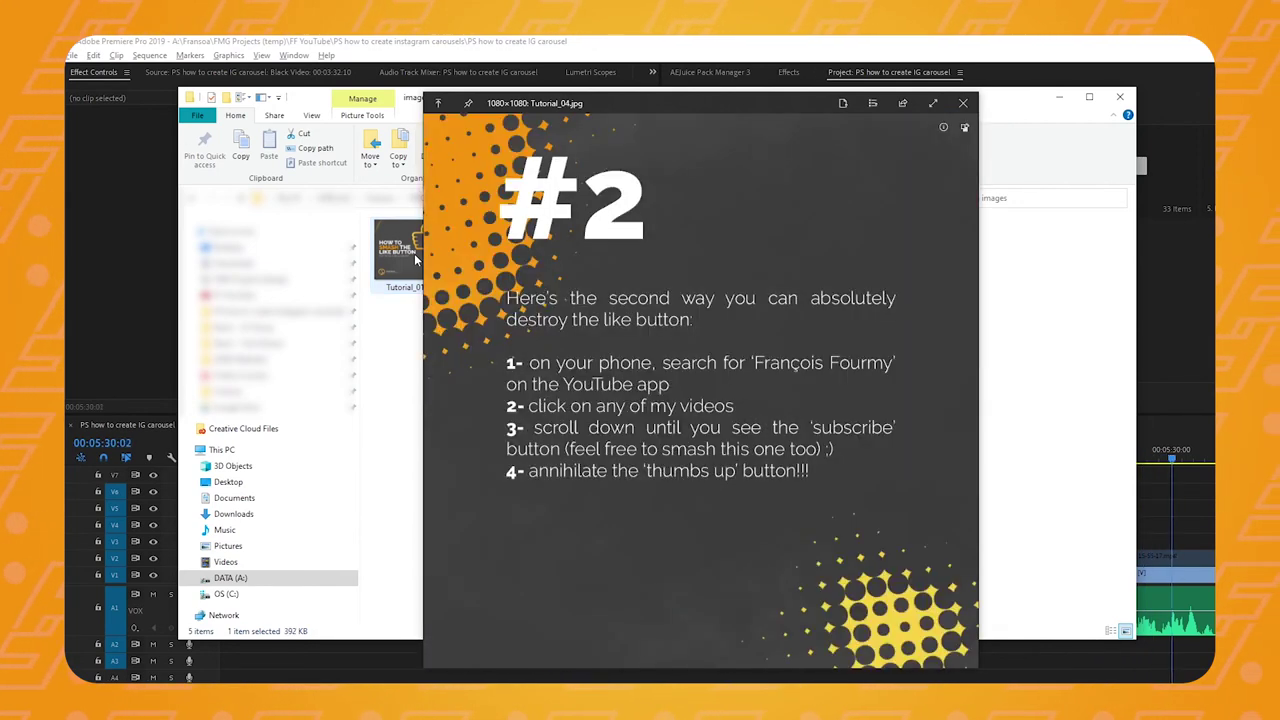